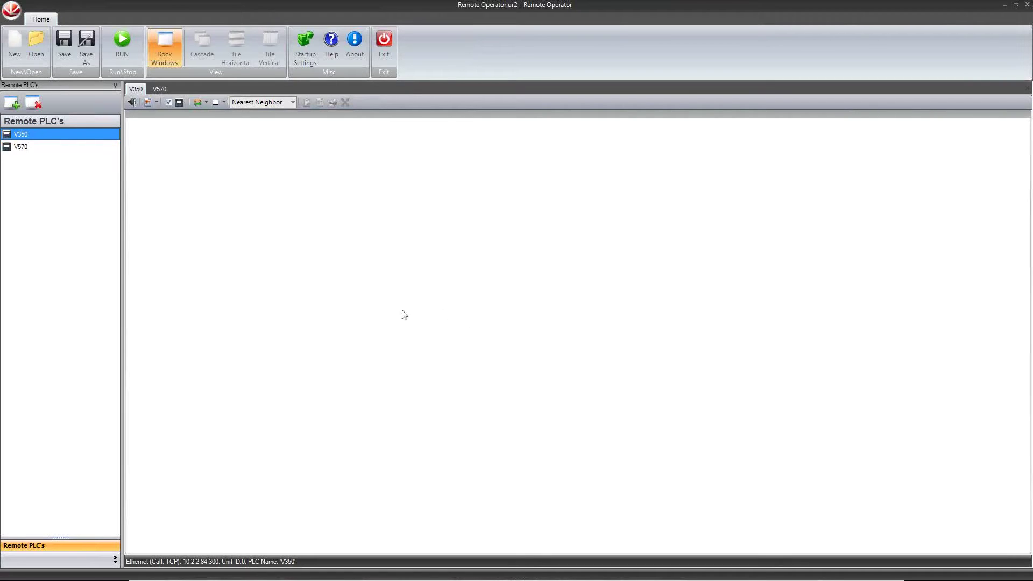
Add a third PLC named Remote PLC and open its Communication Settings
left_click(14, 109)
left_click(131, 102)
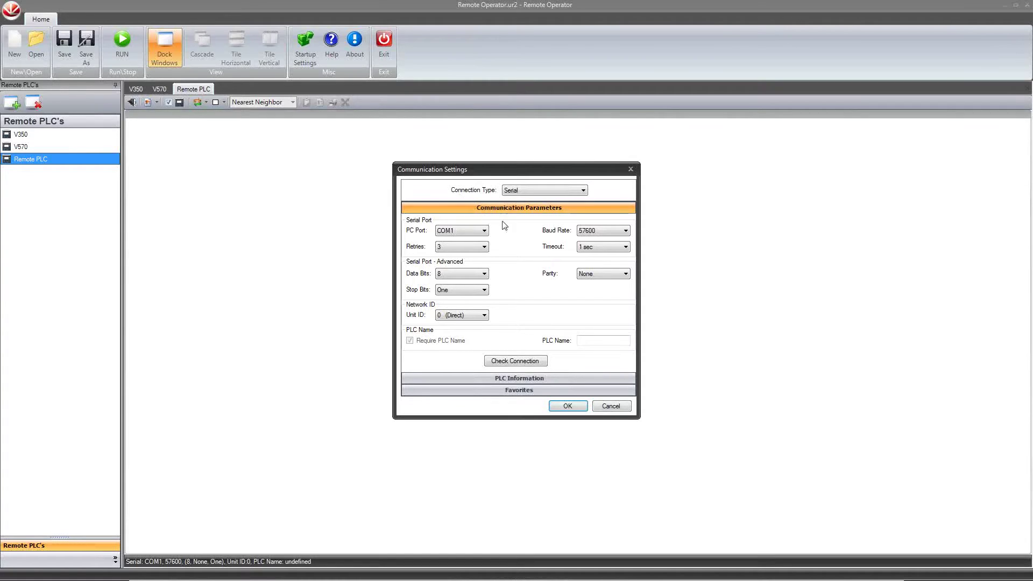
Set the baud rate to 115200 and keep Unit ID 0 (Direct)
left_click(592, 231)
left_click(590, 311)
left_click(532, 191)
left_click(534, 204)
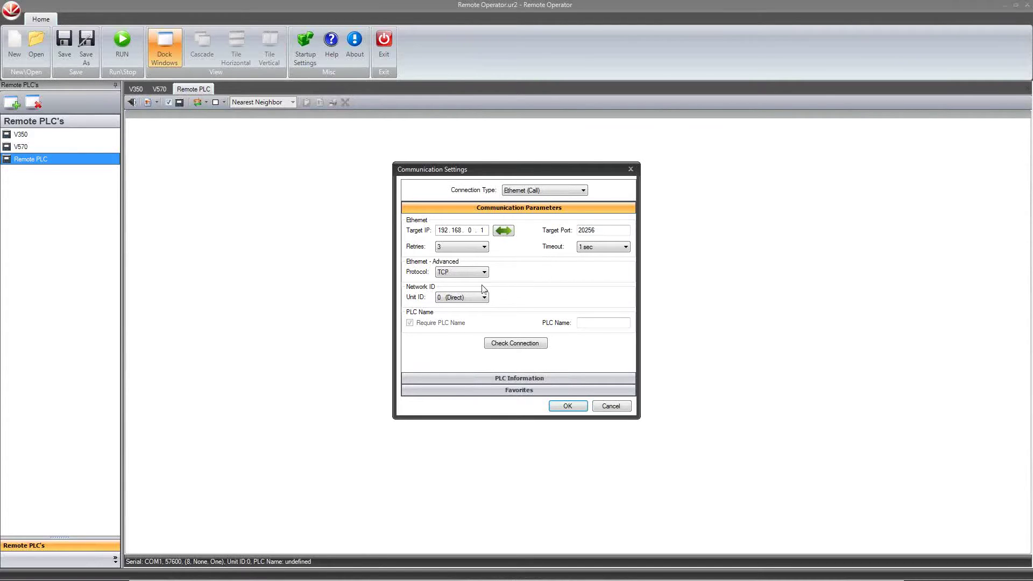
left_click(470, 297)
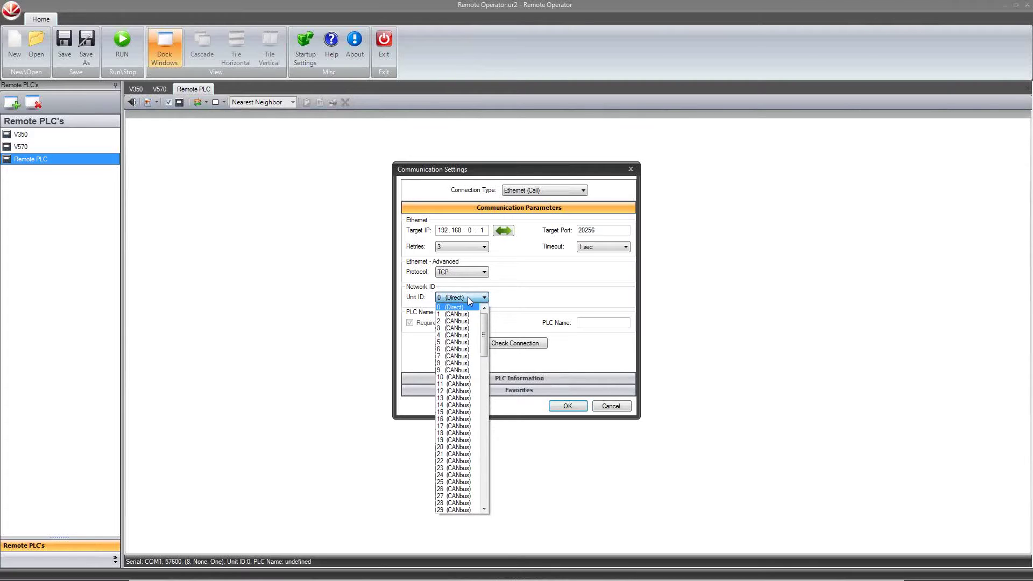
left_click(534, 300)
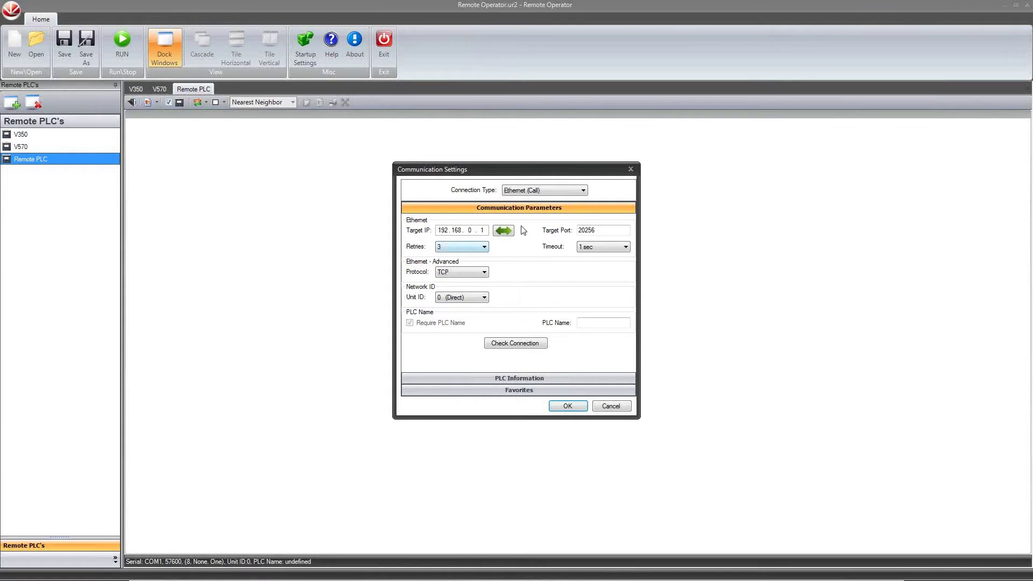
Use a Serial connection on PC port COM3 and name the PLC 'V570 ROV'
left_click(536, 190)
left_click(531, 200)
left_click(484, 231)
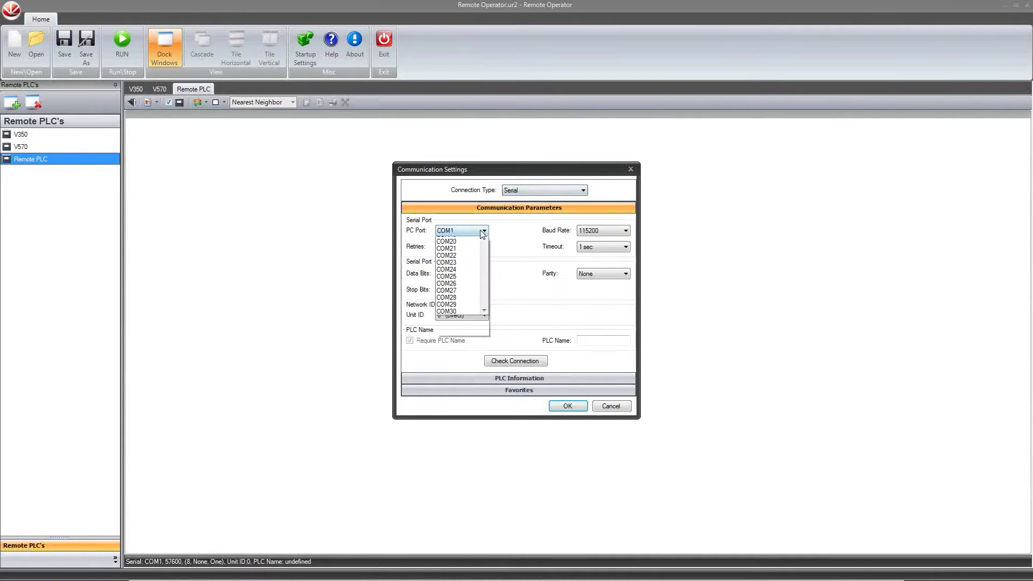
left_click(465, 259)
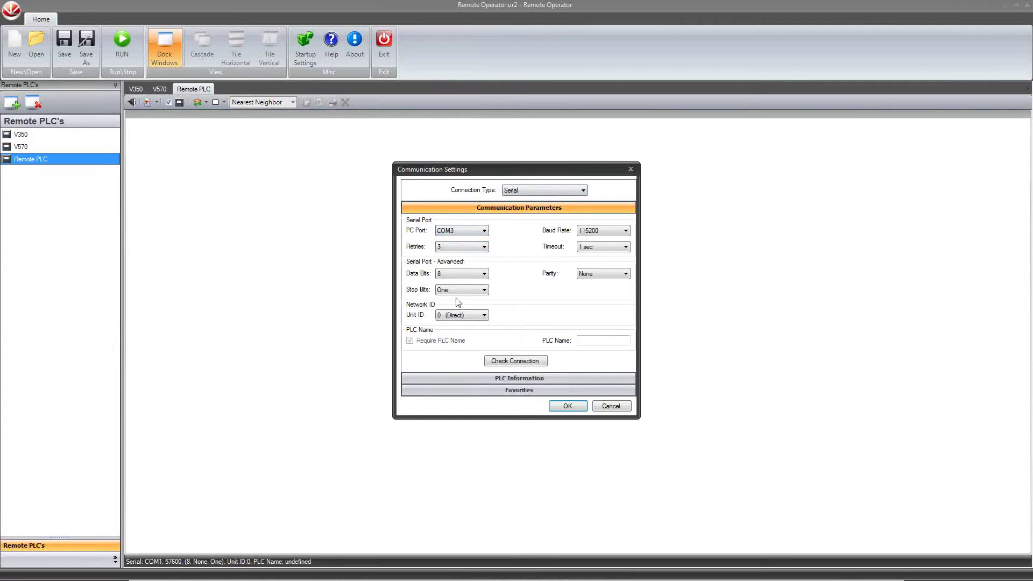
left_click(594, 342)
type("V570 ROV")
Check the connection to read the V570's PLC information, view Favorites, and apply with OK
left_click(527, 363)
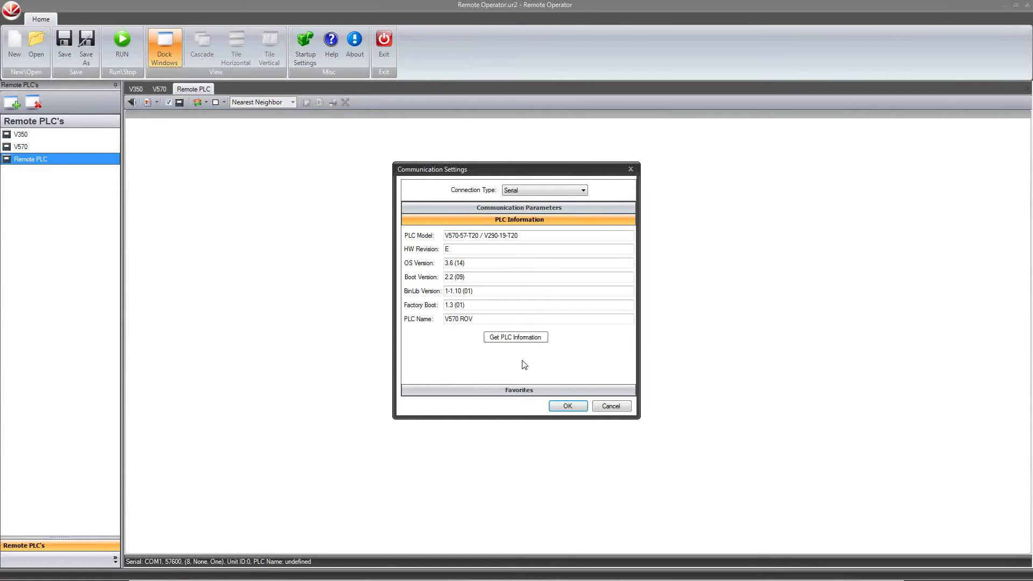
left_click(516, 390)
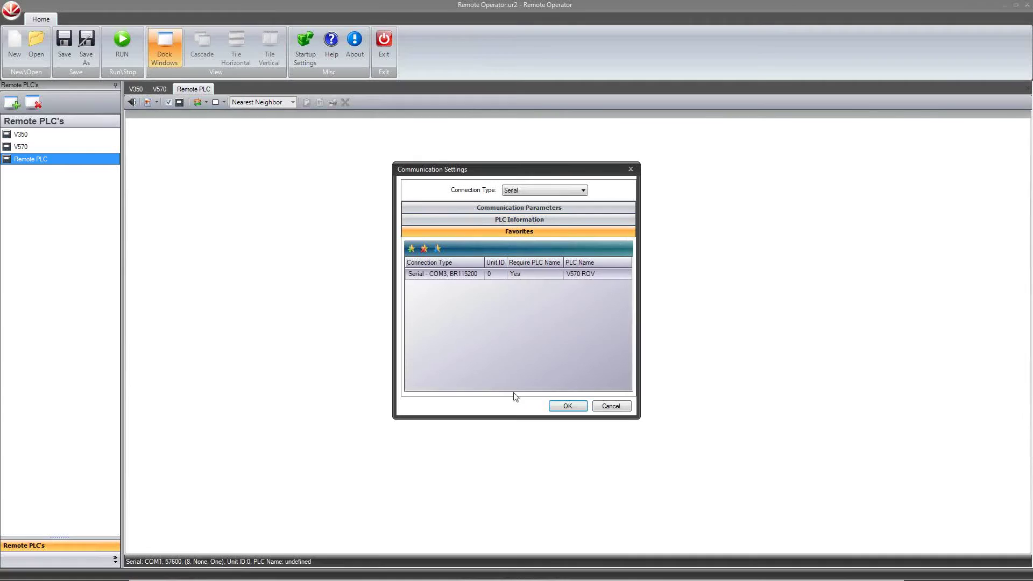
left_click(578, 407)
left_click(575, 408)
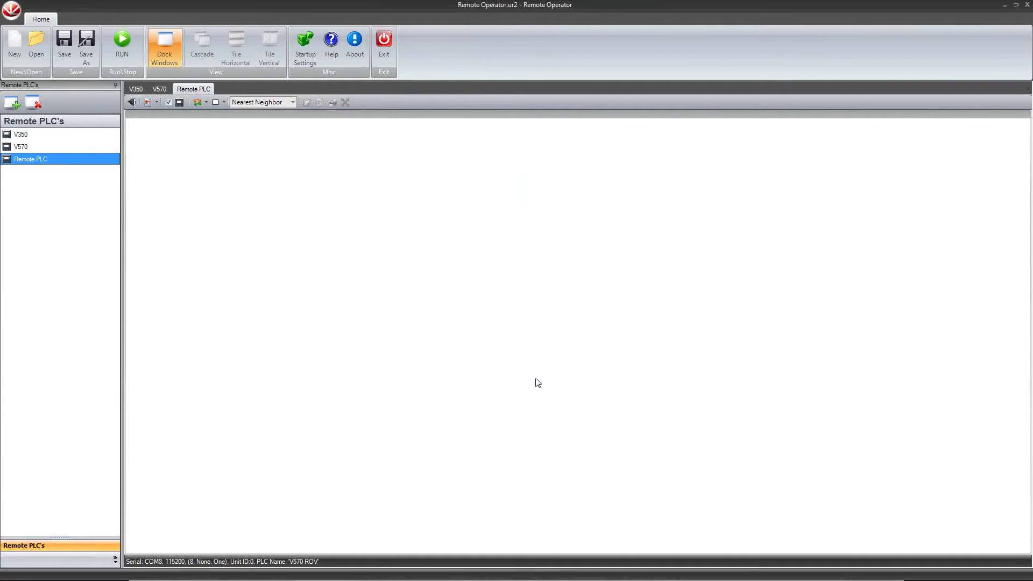
left_click(123, 43)
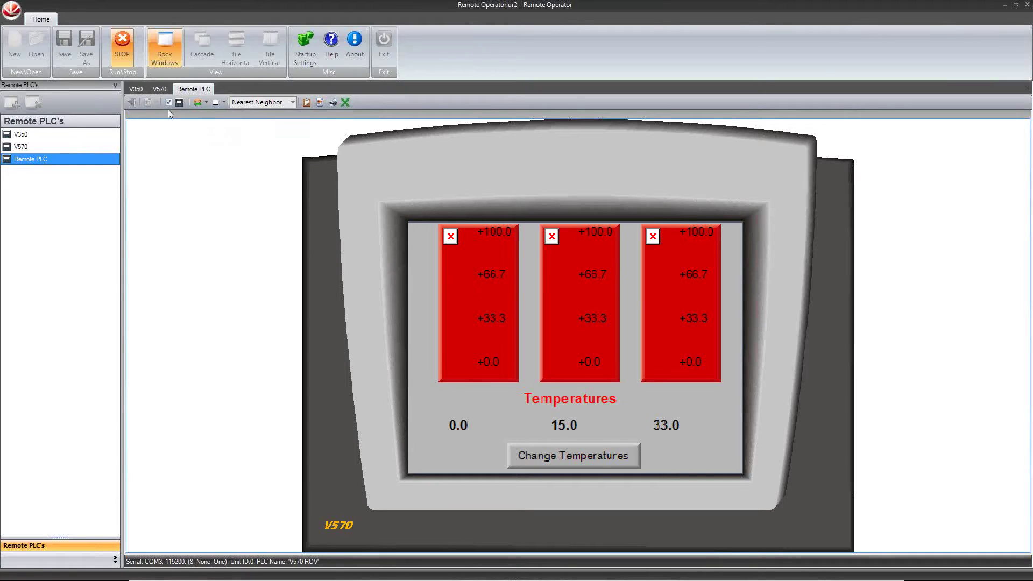
left_click(123, 49)
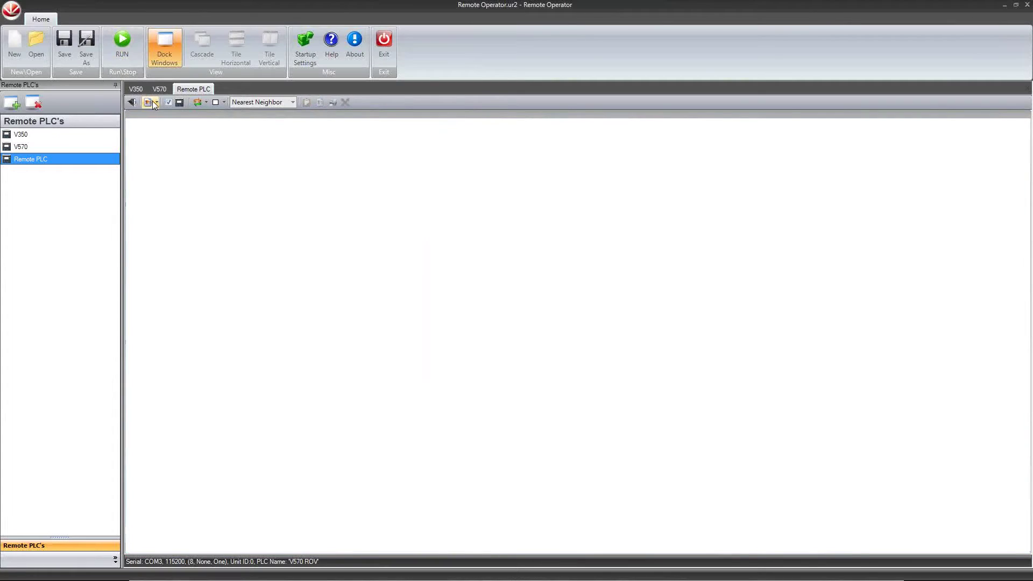
Create the cache file 'test' (.urc) from the PLC, overwriting the existing file
left_click(154, 103)
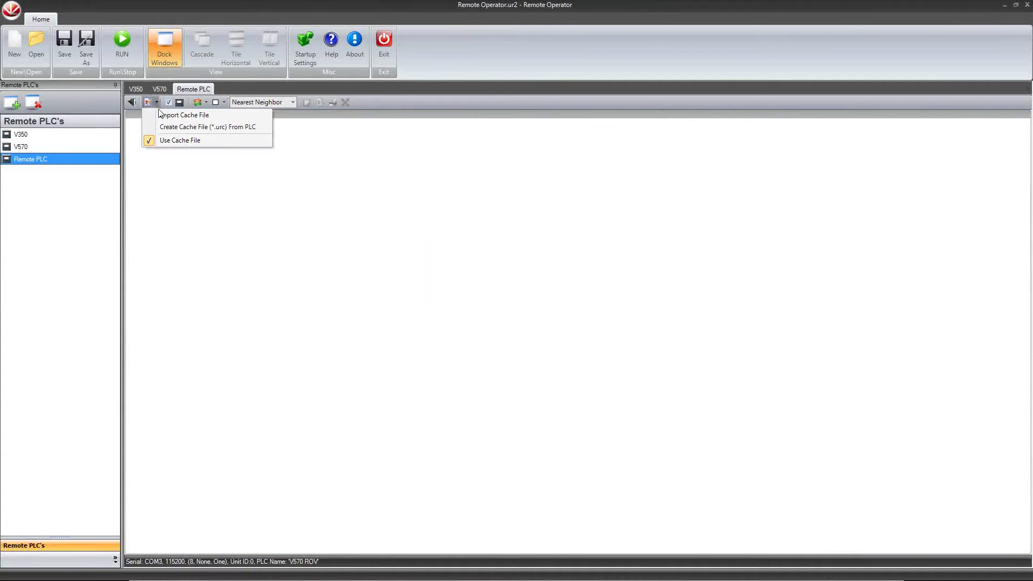
left_click(185, 130)
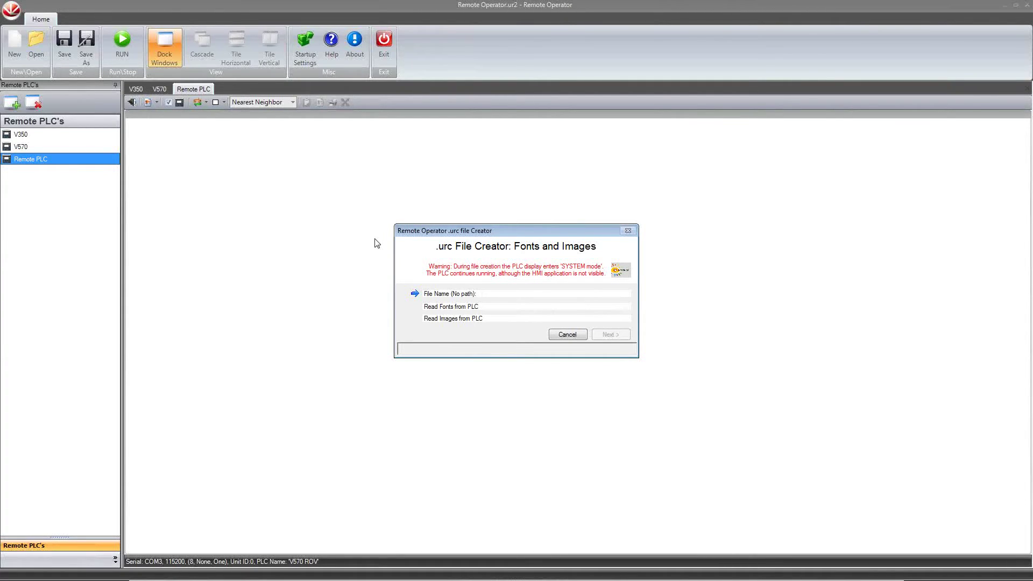
type("test")
left_click(611, 336)
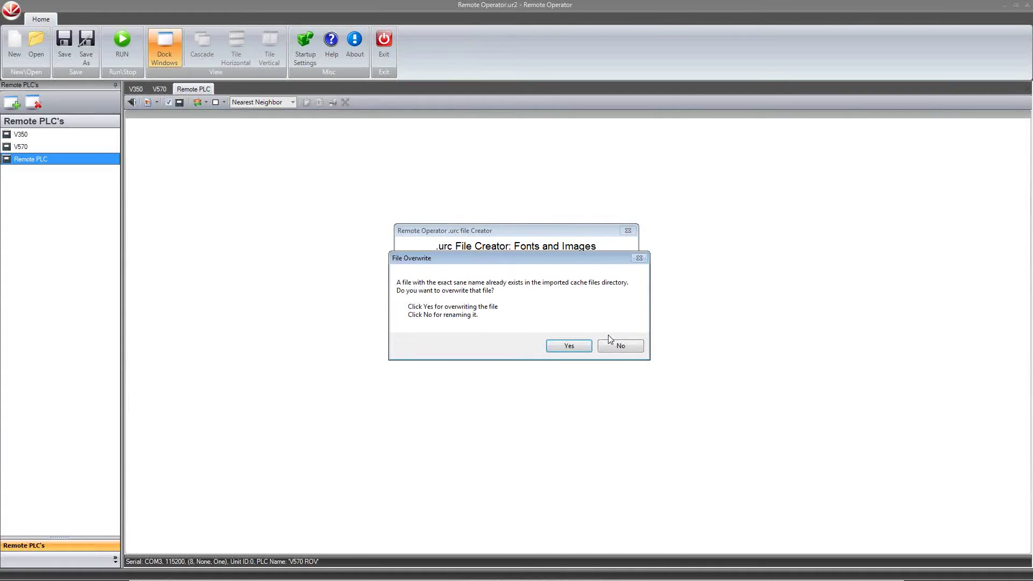
left_click(579, 346)
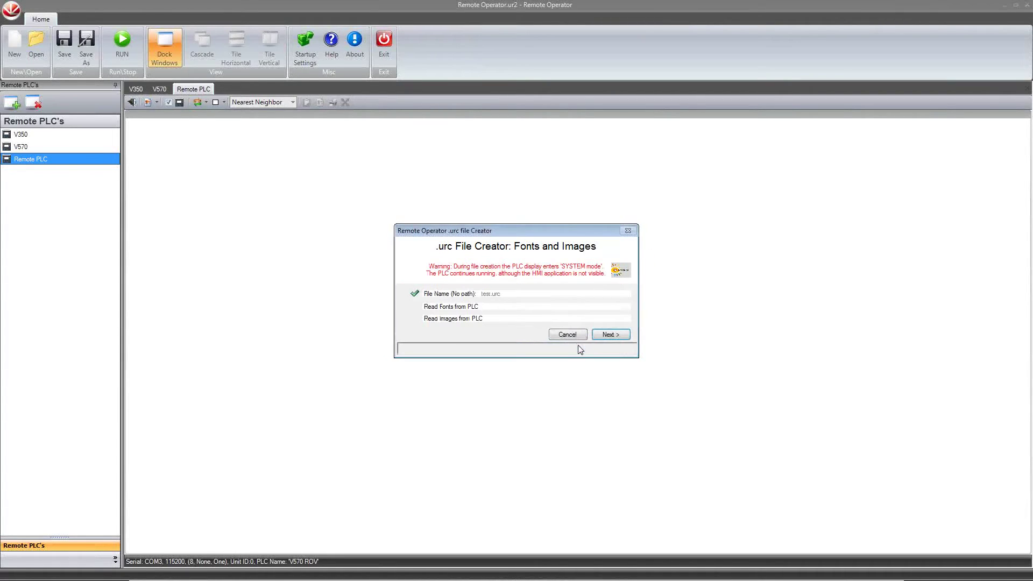
left_click(612, 336)
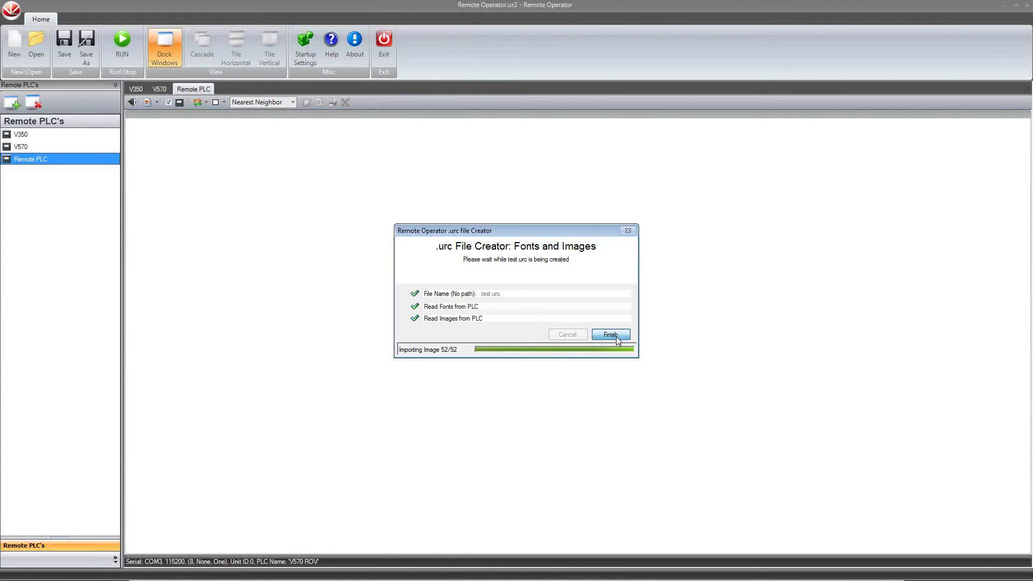
left_click(611, 335)
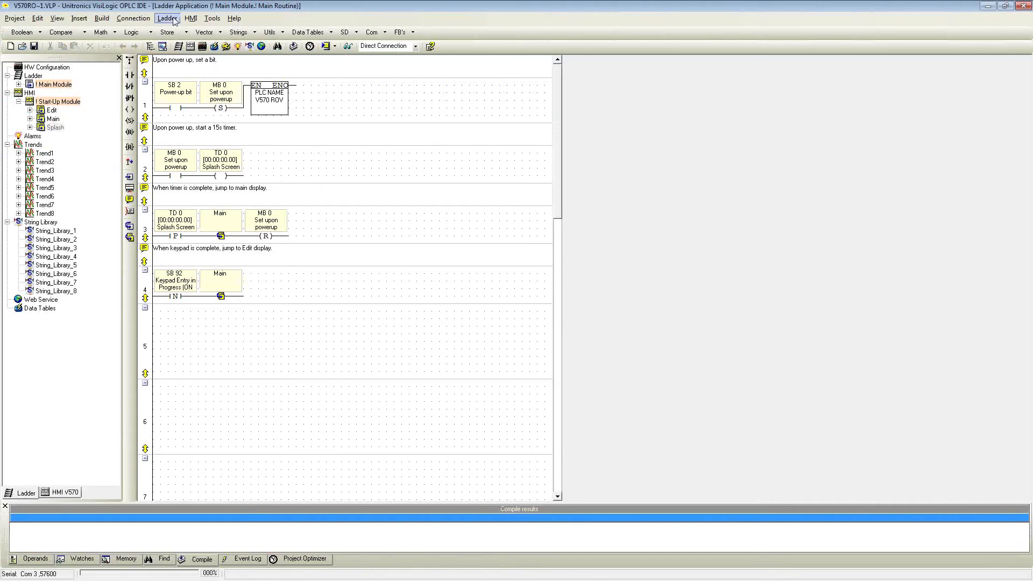
In VisiLogic's Create Project Files, start creating a .urc file from the HMI Displays tab
left_click(6, 19)
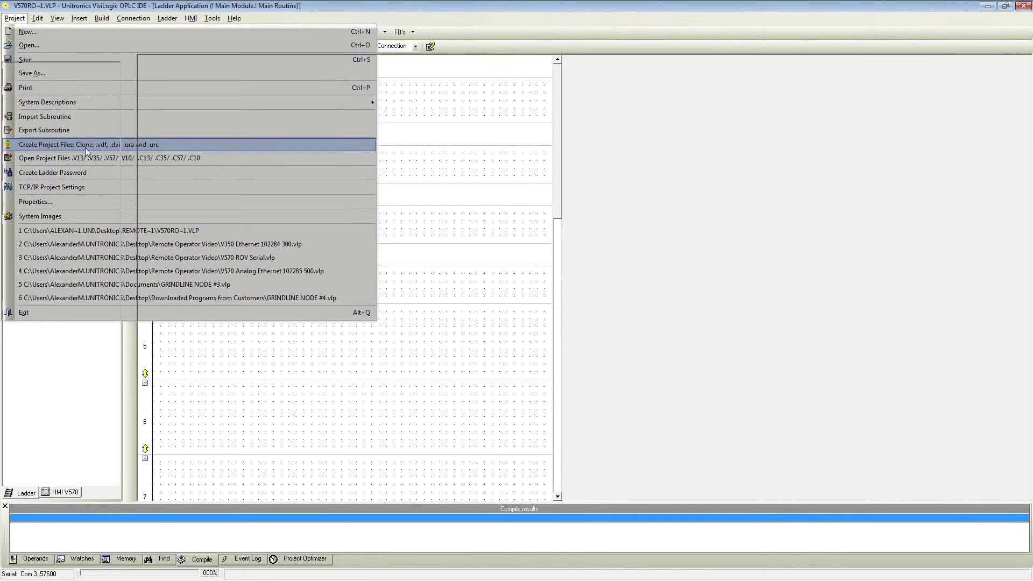
left_click(86, 149)
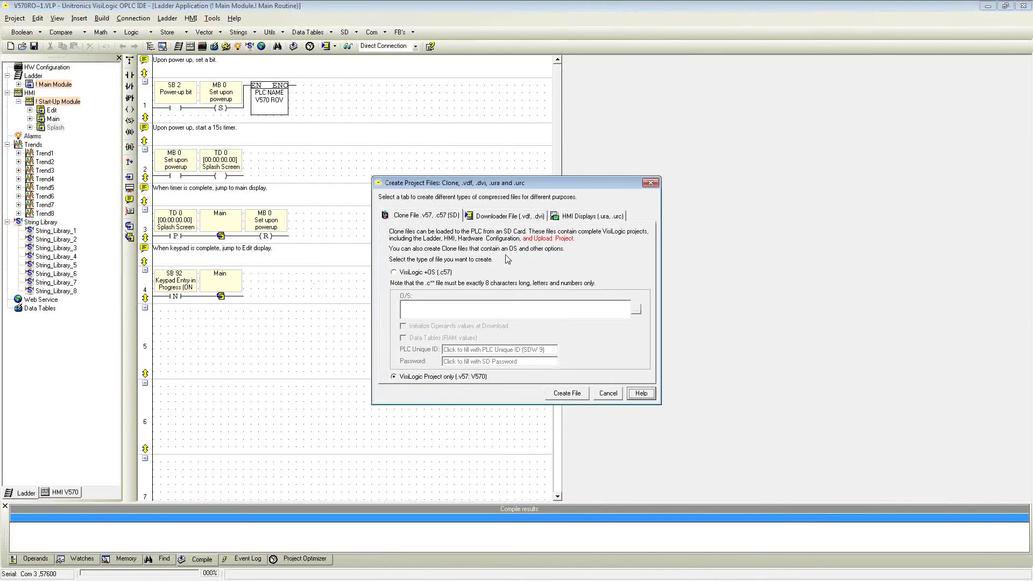
left_click(573, 221)
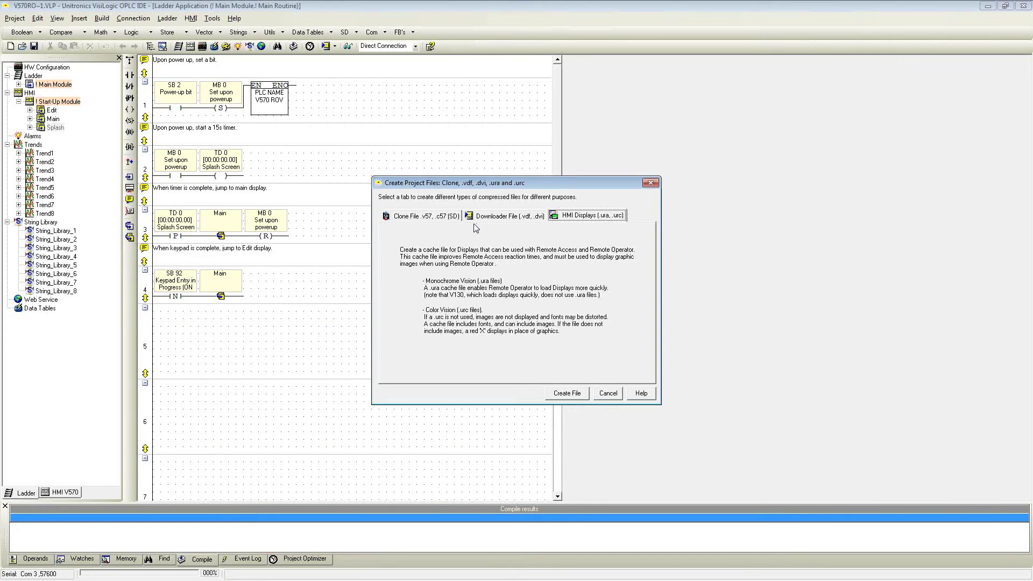
left_click(570, 394)
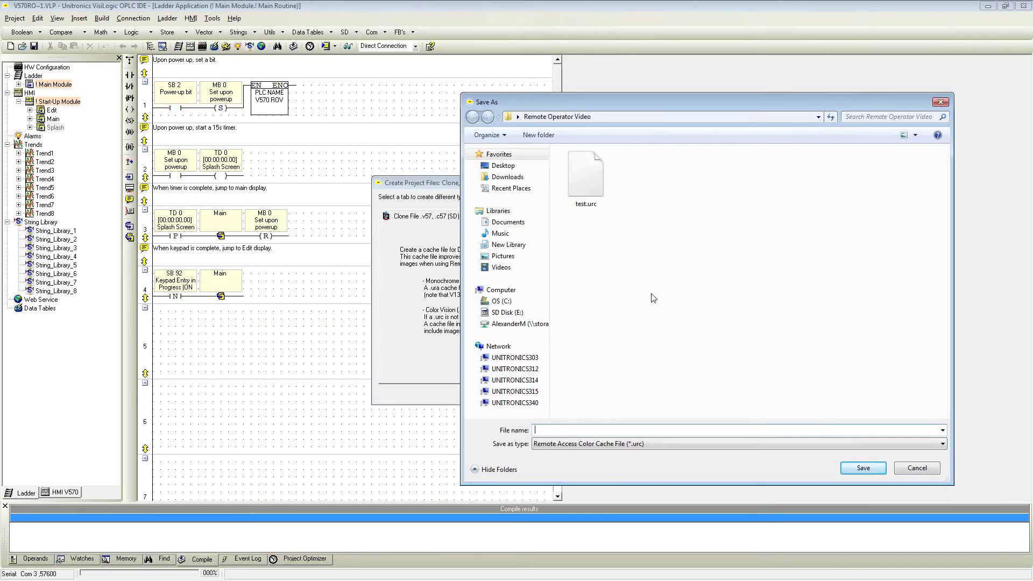
Cancel the VisiLogic save and select test.urc to import as a cache file in Remote Operator
left_click(917, 470)
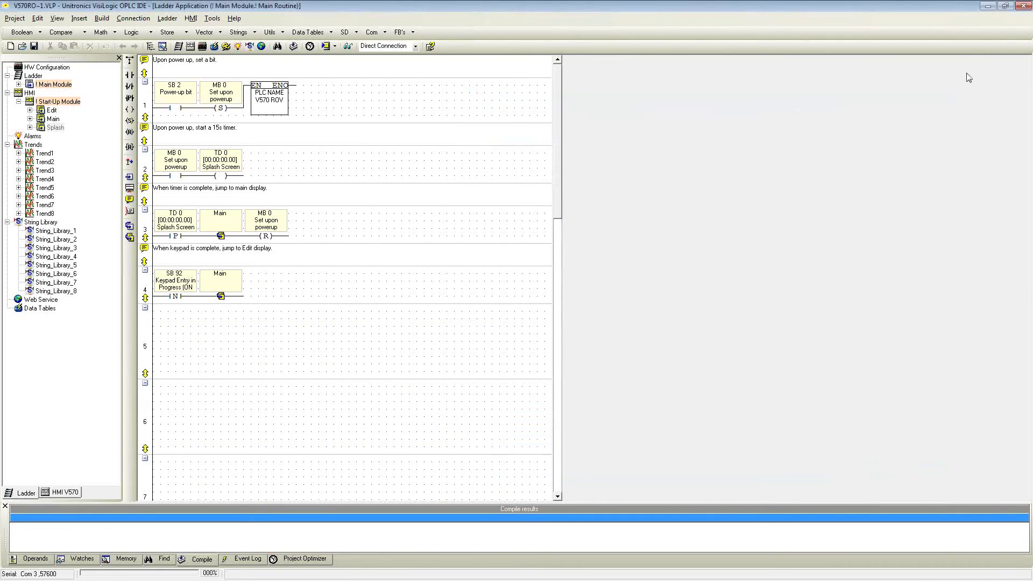
left_click(988, 7)
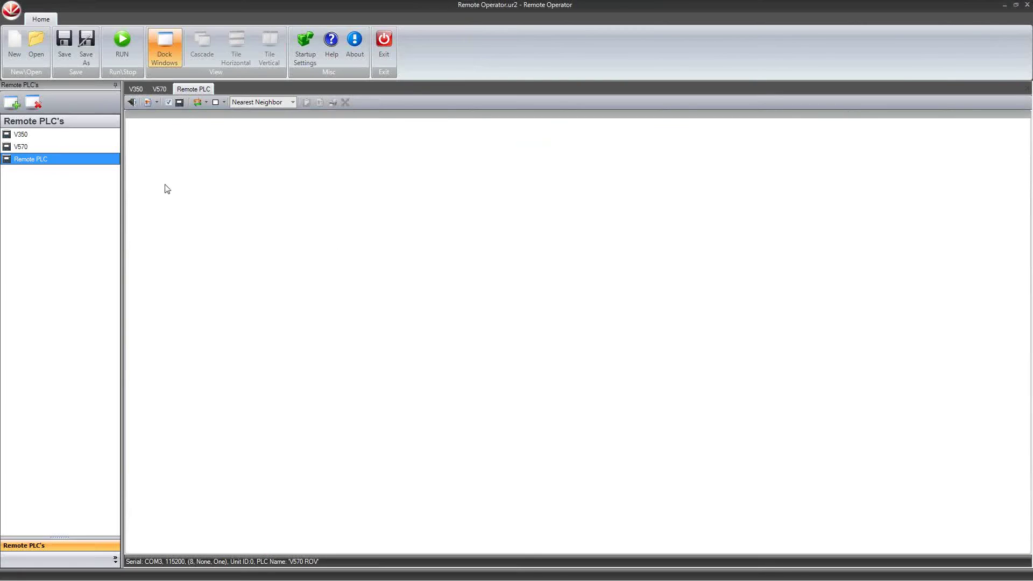
left_click(151, 104)
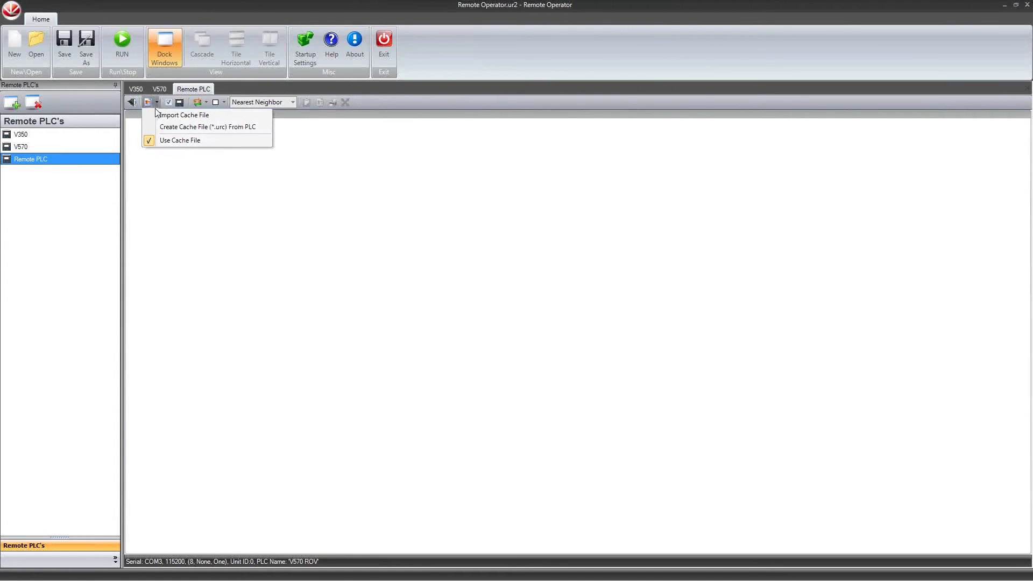
left_click(160, 114)
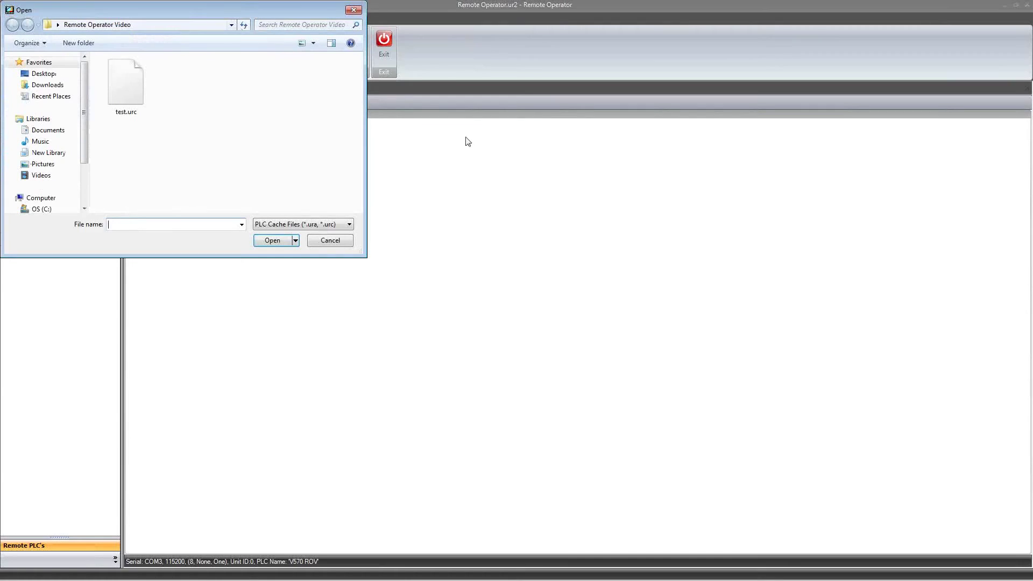
left_click(125, 83)
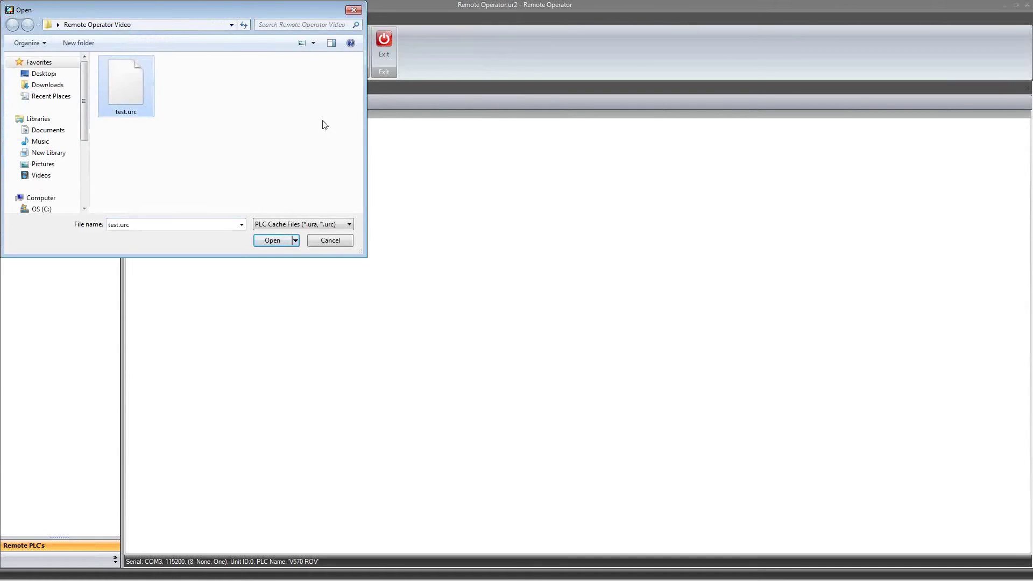
Dismiss the file picker, go online with RUN, and set the middle temperature to 45
left_click(355, 10)
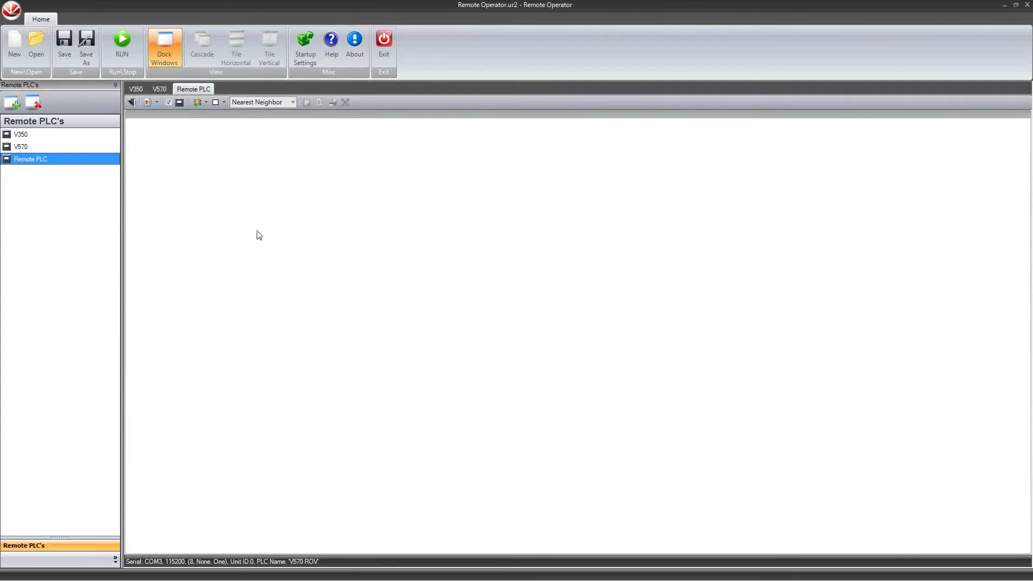
left_click(127, 42)
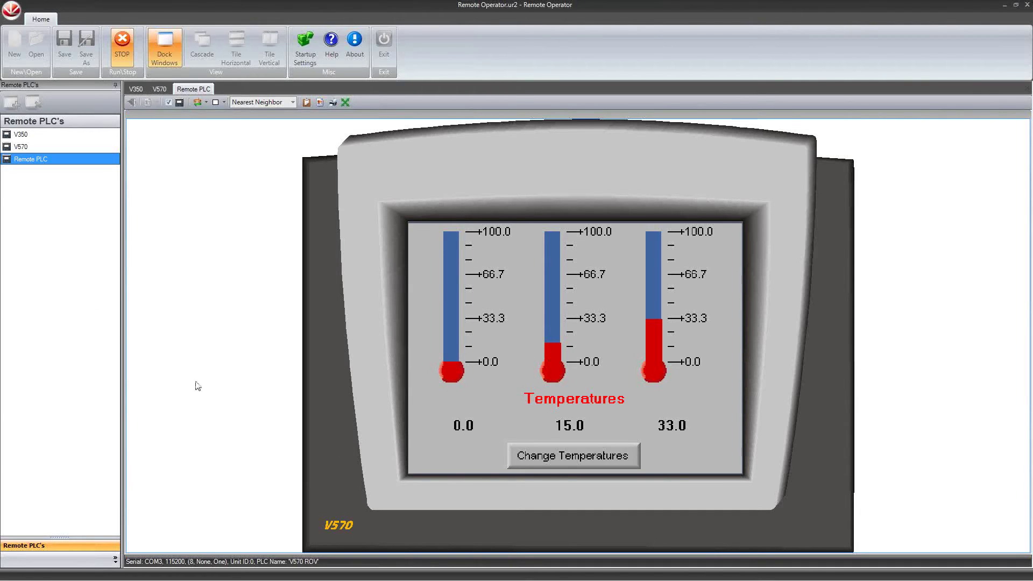
left_click(570, 464)
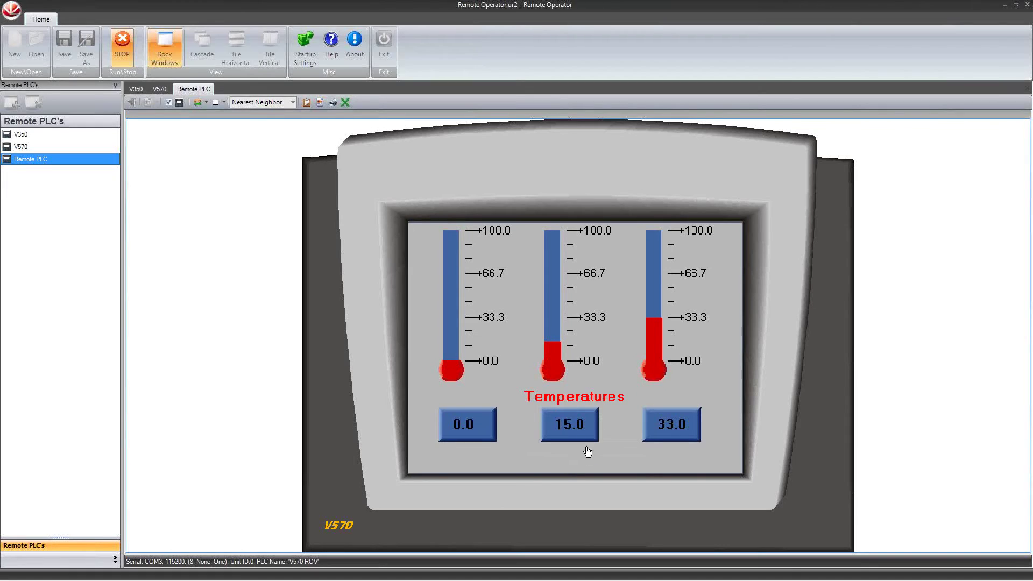
left_click(589, 435)
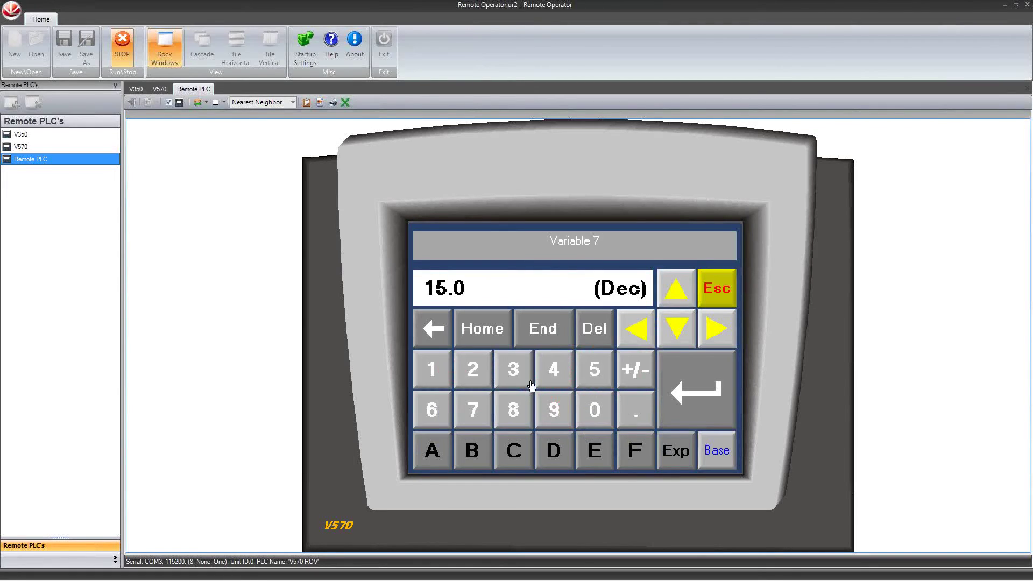
left_click(555, 374)
left_click(592, 375)
left_click(692, 381)
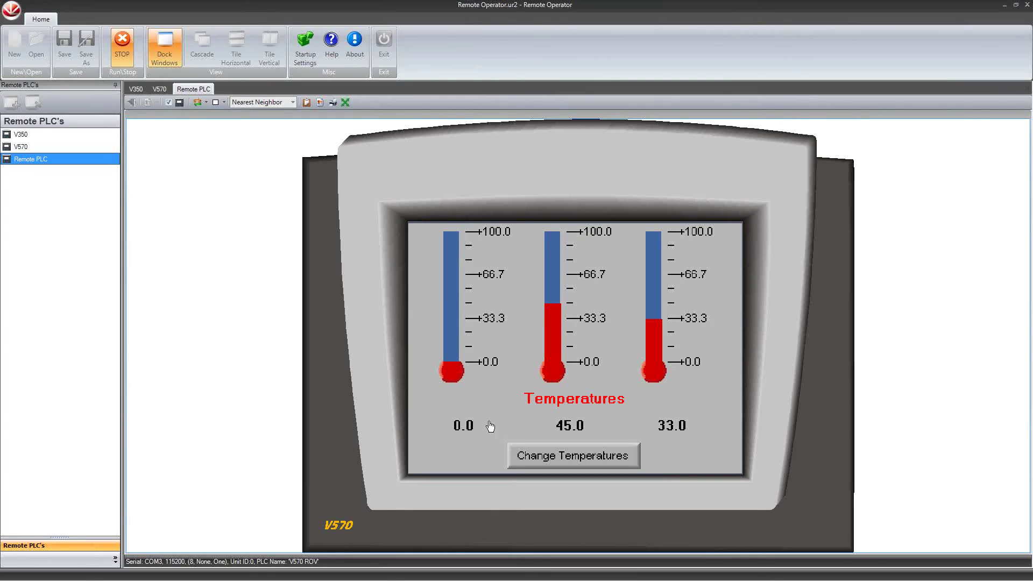
Set the first temperature to 89
left_click(537, 455)
left_click(473, 430)
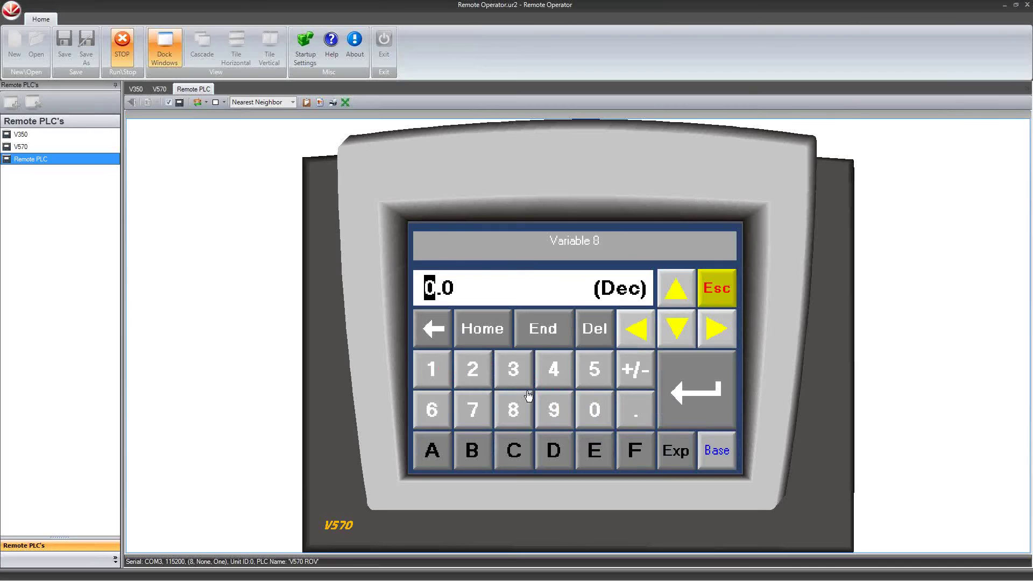
type("89.")
left_click(709, 386)
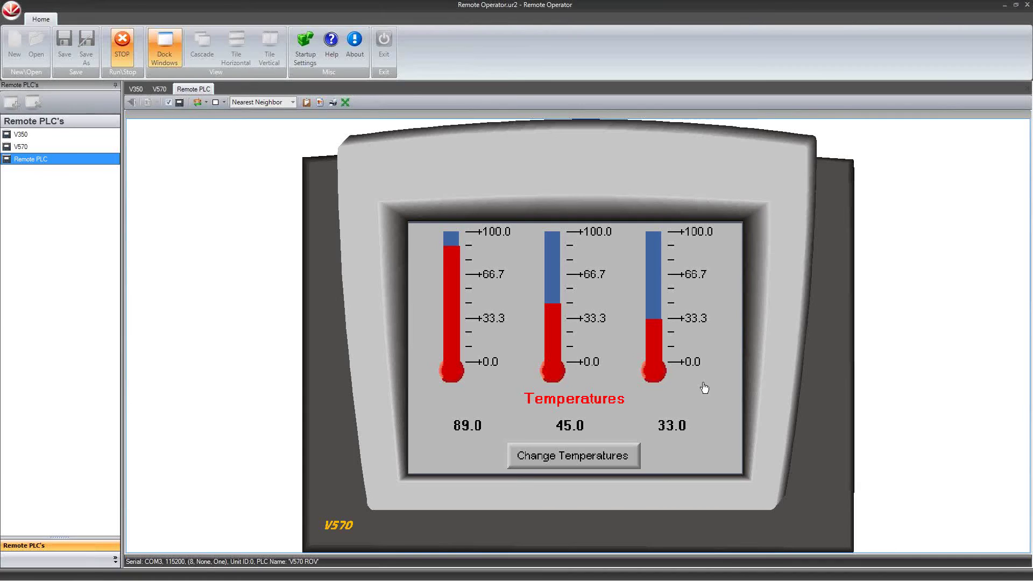
Hide the bezel around the Remote PLC screen and make its background orange
left_click(170, 103)
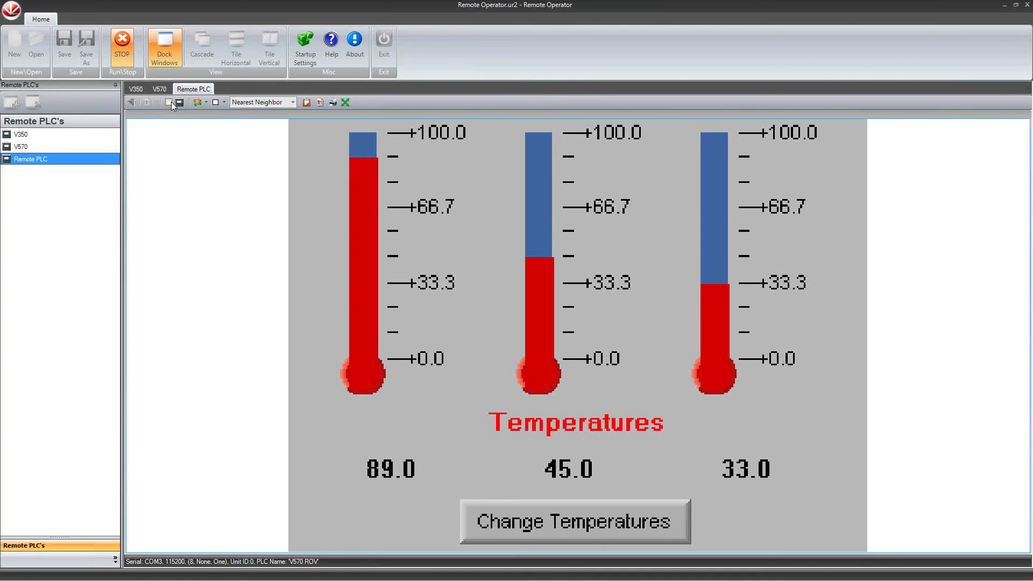
left_click(197, 104)
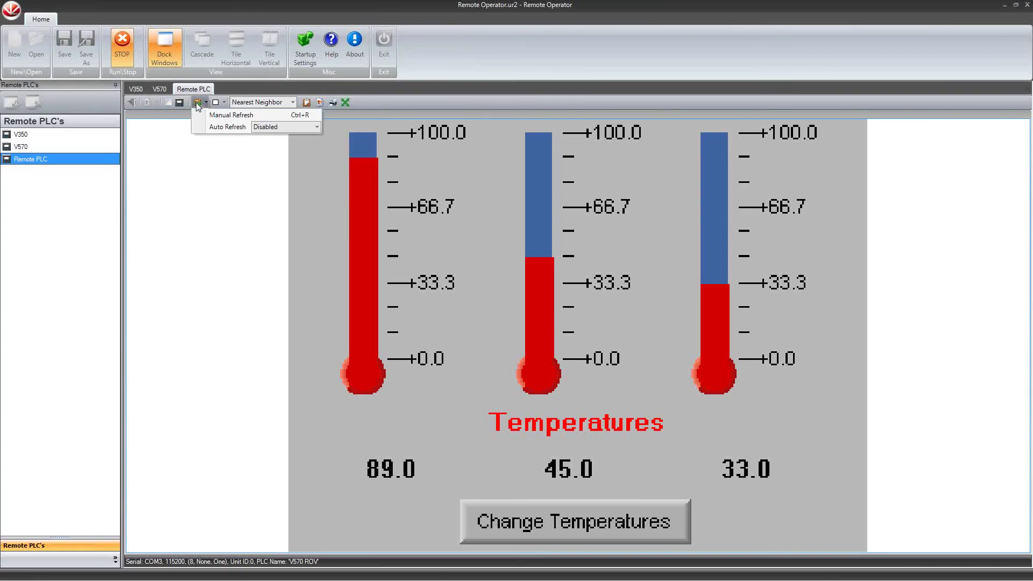
left_click(223, 102)
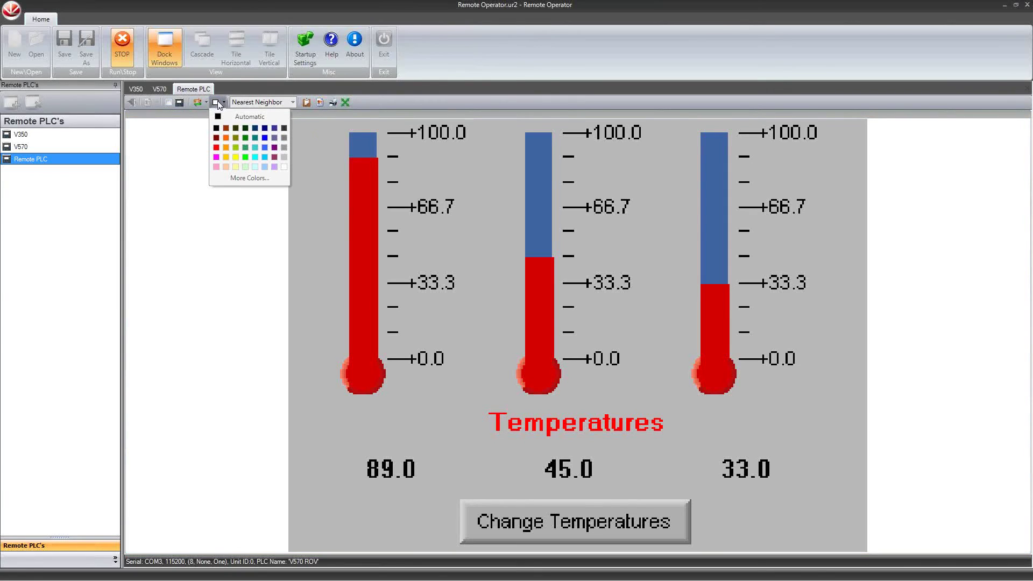
left_click(225, 138)
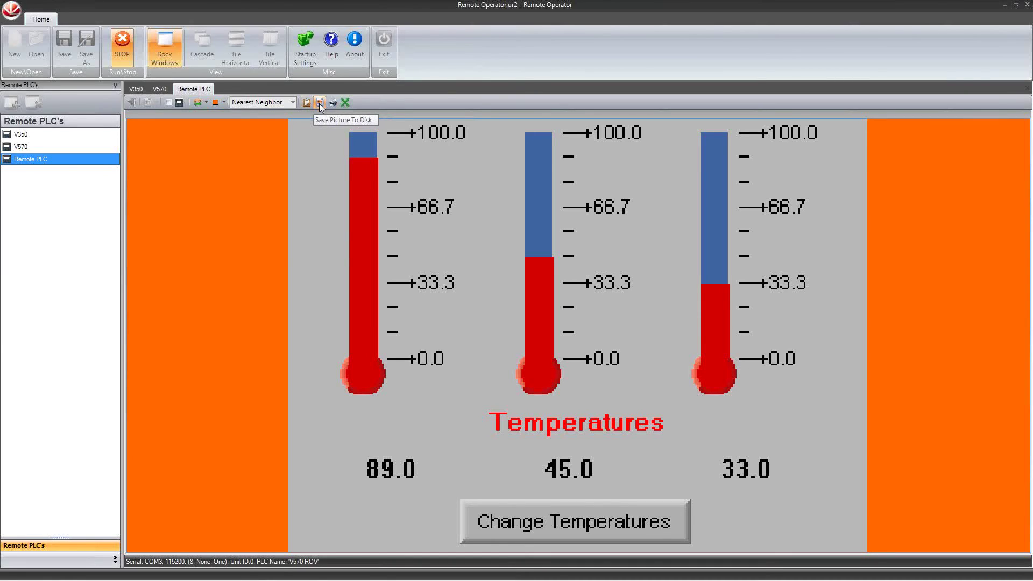
left_click(319, 106)
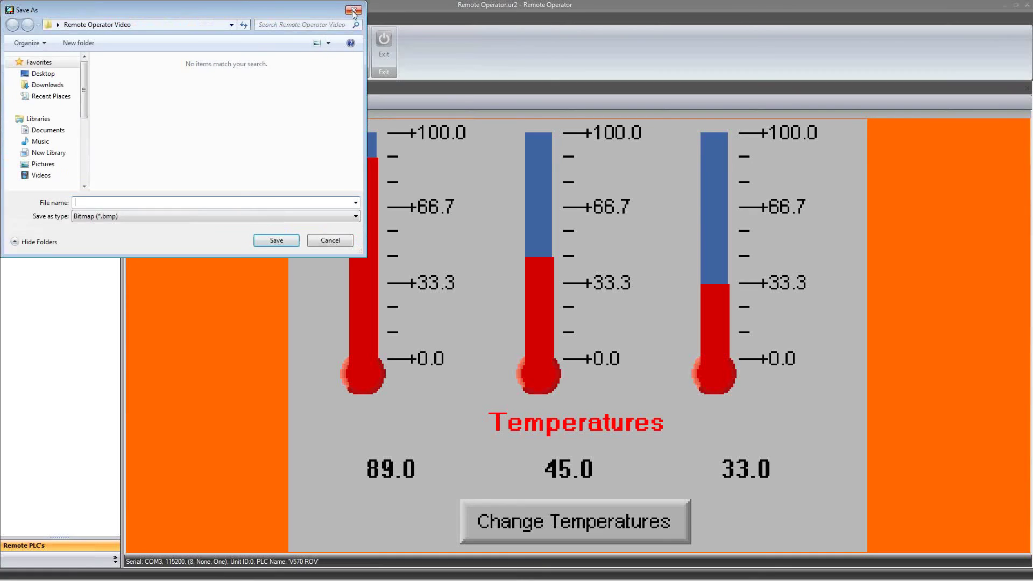
left_click(353, 11)
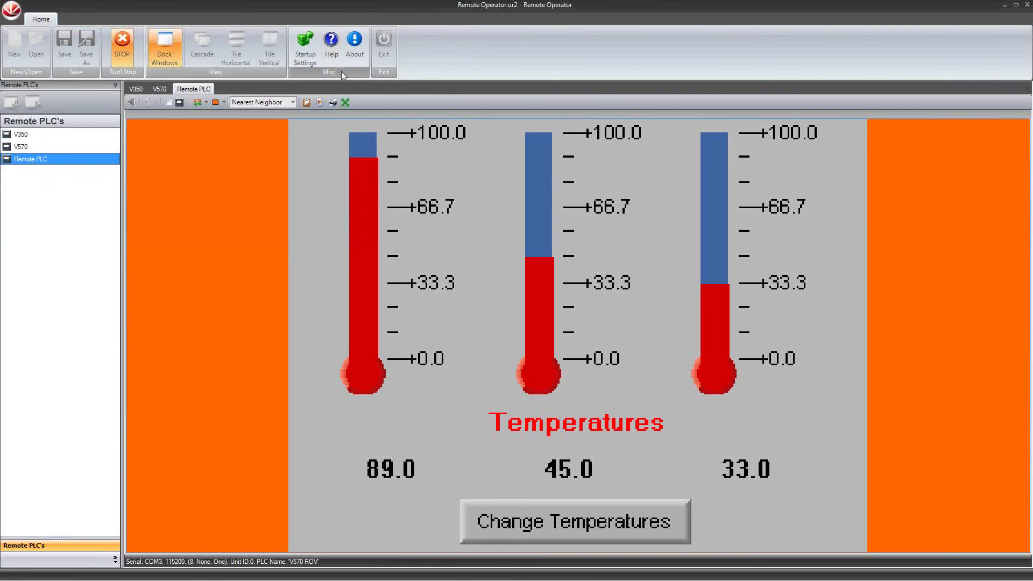
left_click(333, 103)
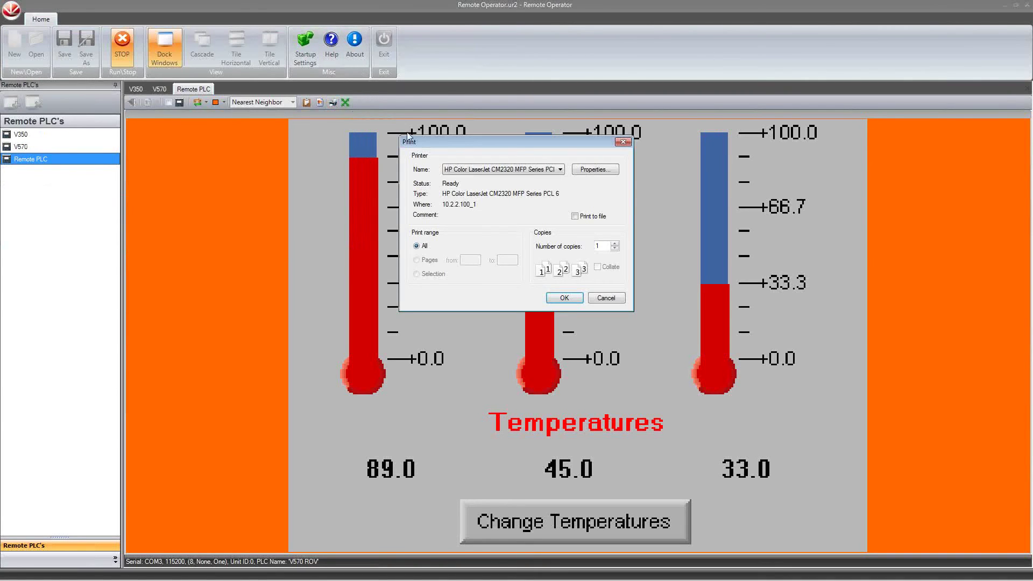
left_click(622, 142)
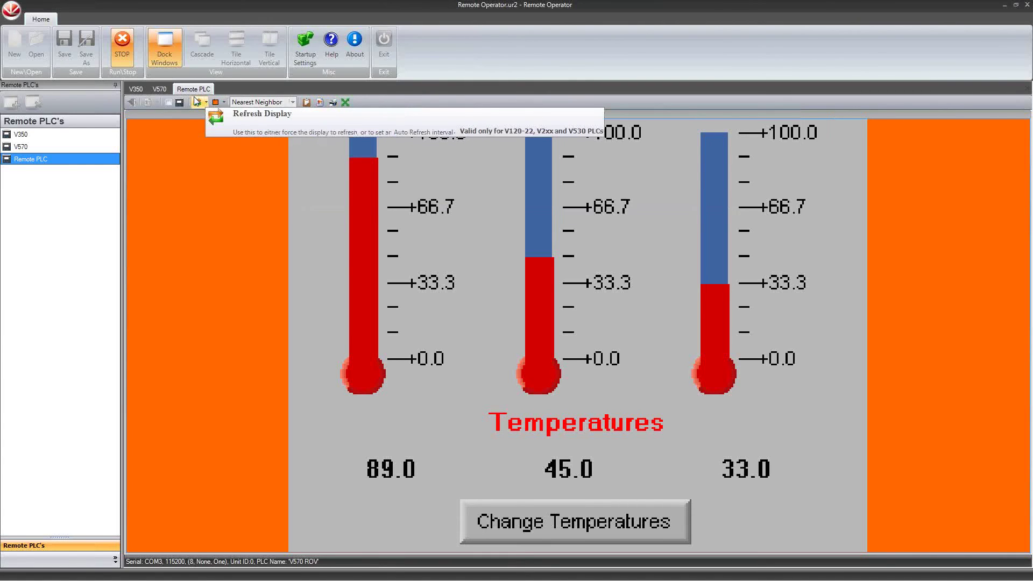
Undock the V570, V350 and Remote PLC panels and tile them side by side
left_click(160, 89)
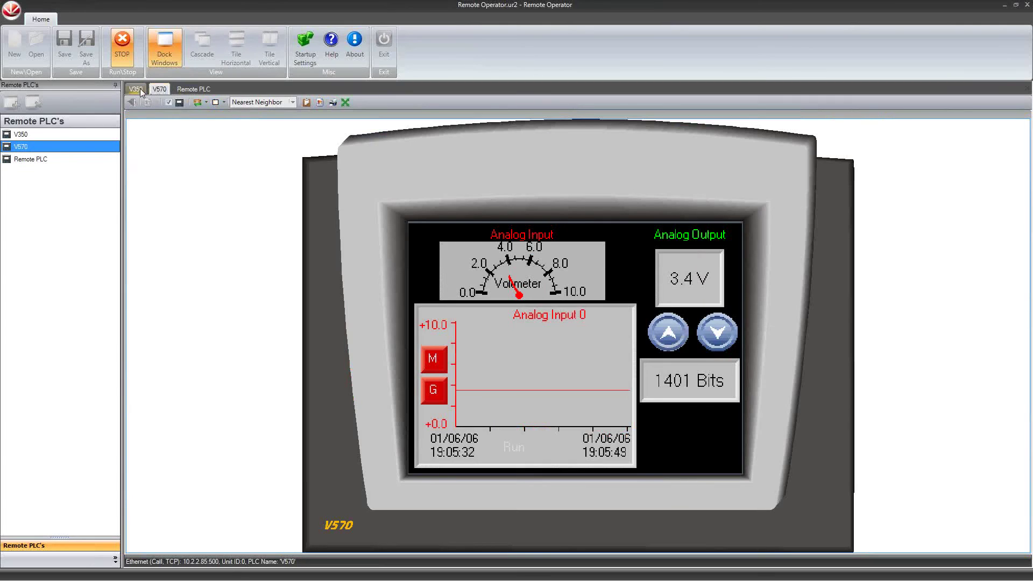
left_click(137, 90)
left_click(186, 90)
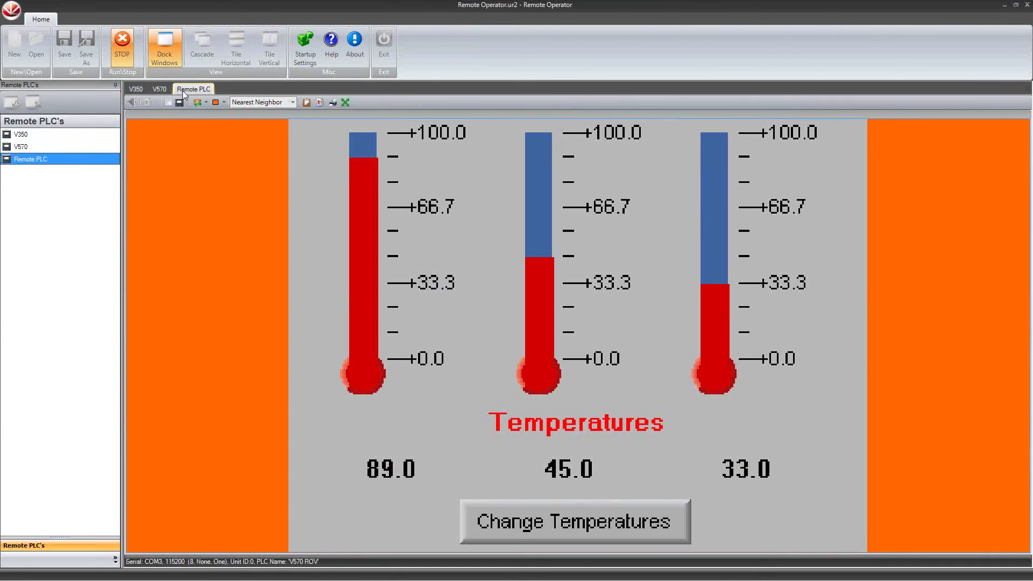
left_click(164, 49)
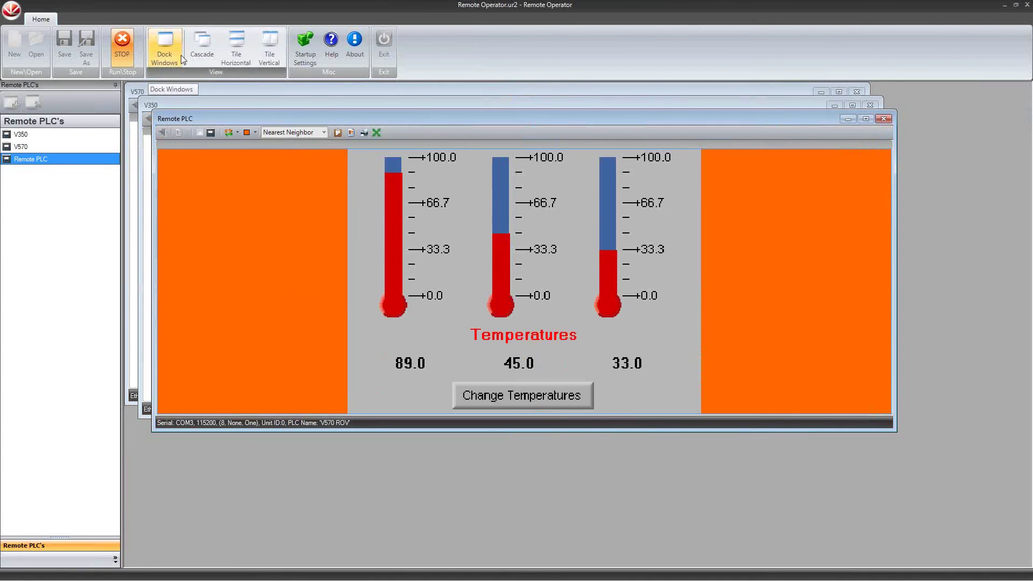
left_click_drag(895, 133, 549, 133)
left_click_drag(458, 125, 789, 207)
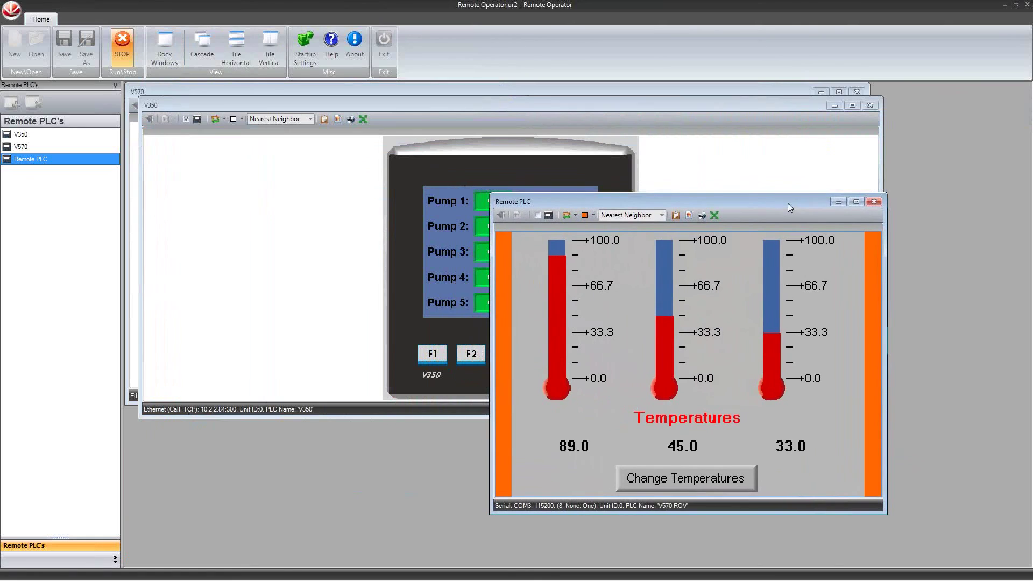
left_click(237, 49)
left_click(266, 47)
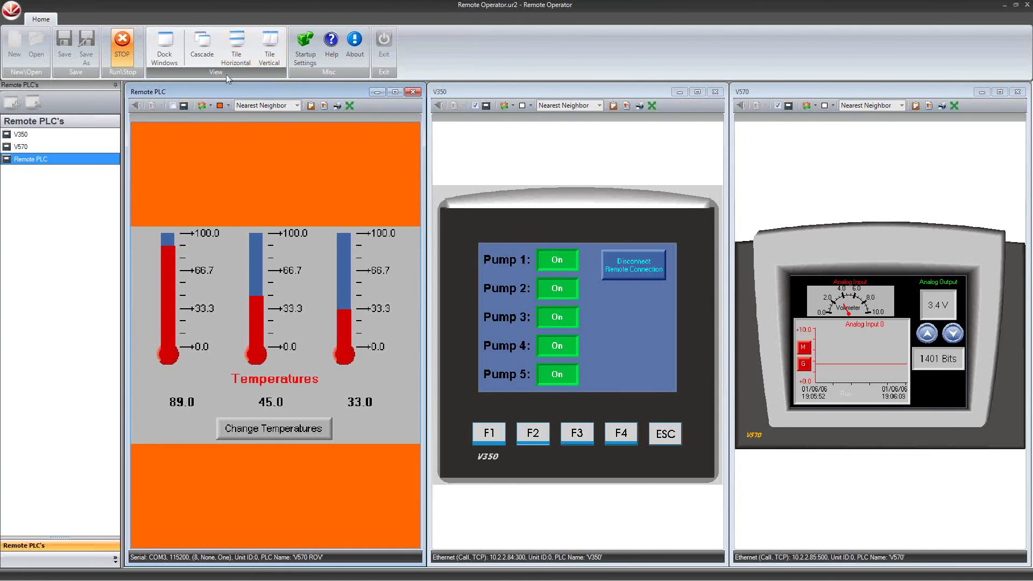
Stop communication with the V350, V570 and Remote PLC, then save the project
left_click(128, 45)
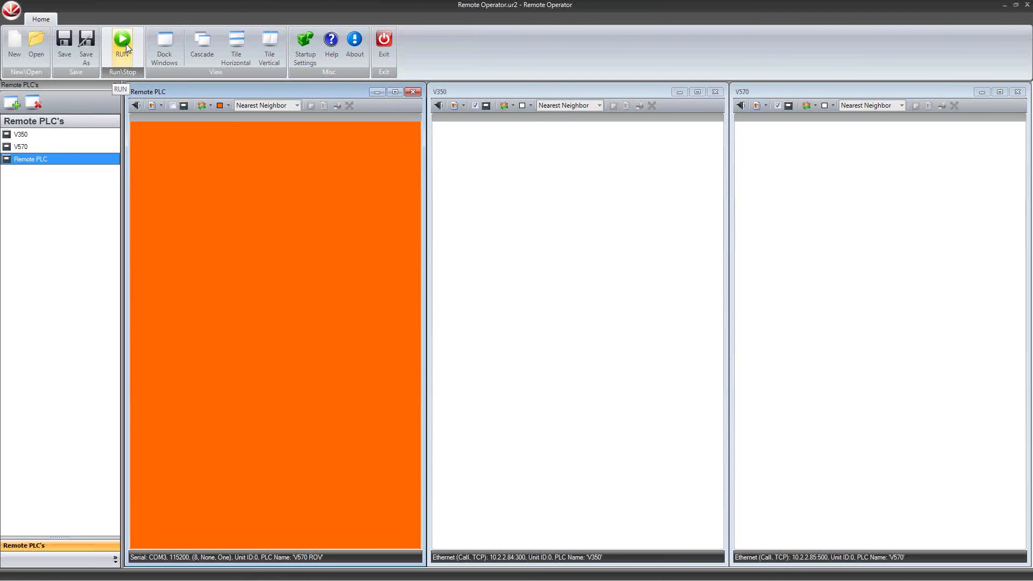
left_click(64, 46)
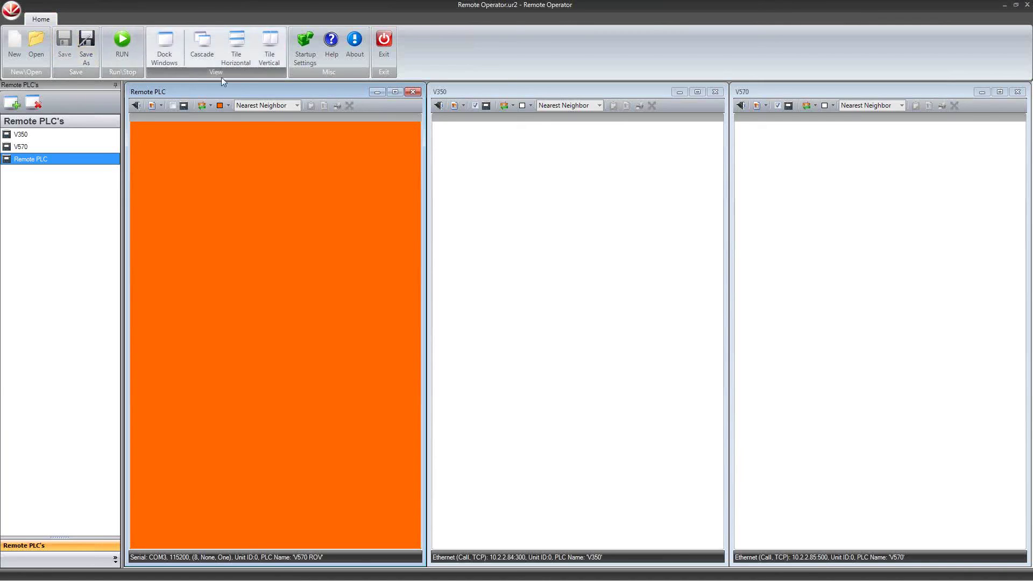
left_click(310, 49)
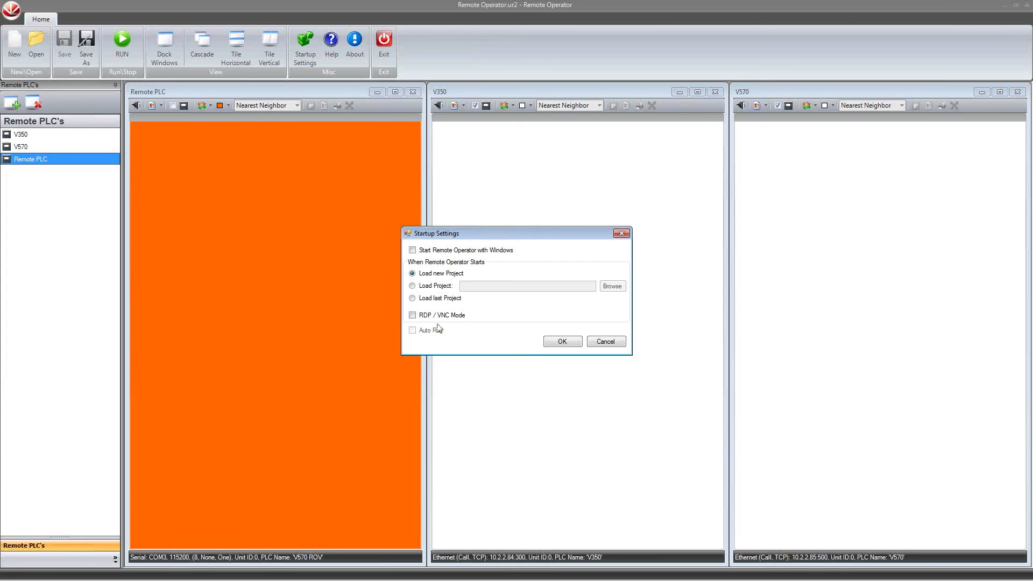
left_click(617, 342)
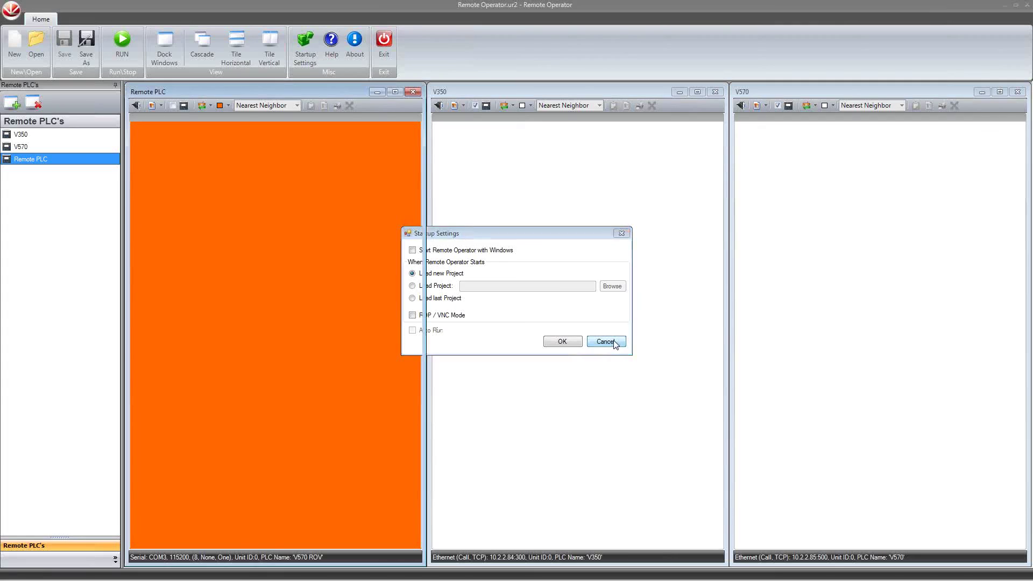